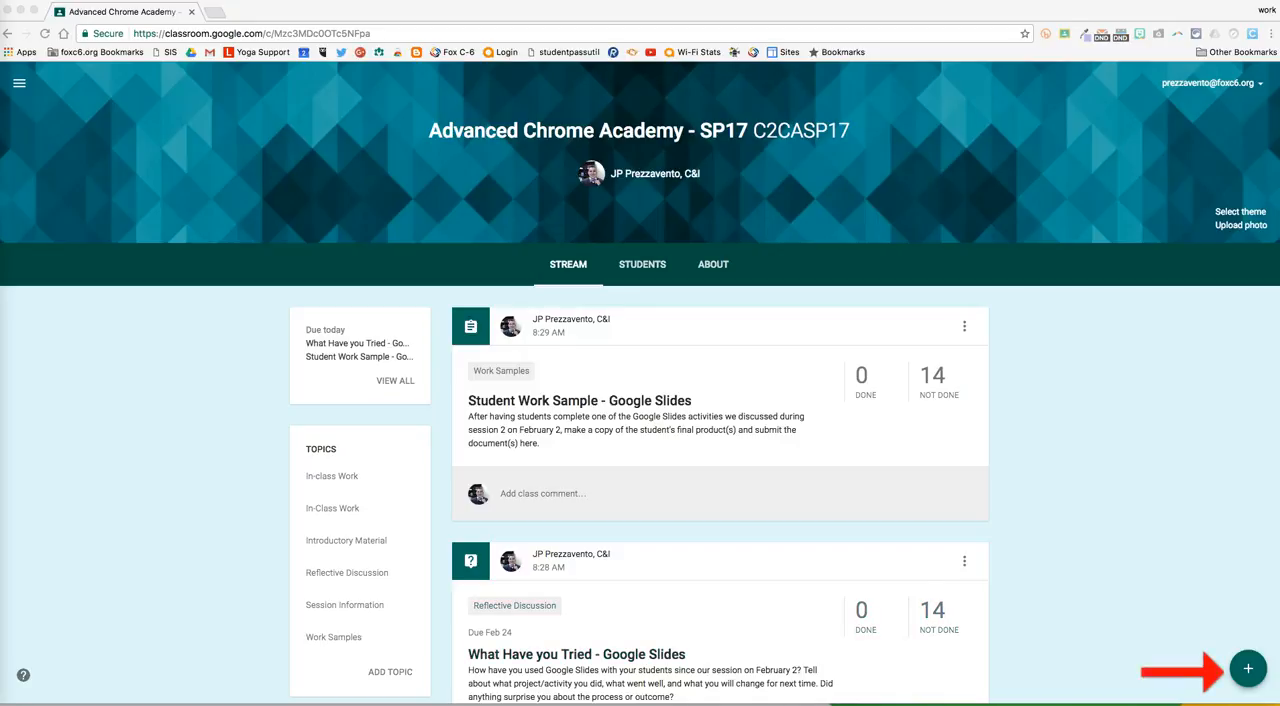
Create an assignment titled "Photo Essay" with instructions "See the attached assignment instructions for completing your photo essay.", due Feb 28, topic Work Samples.
click(1248, 668)
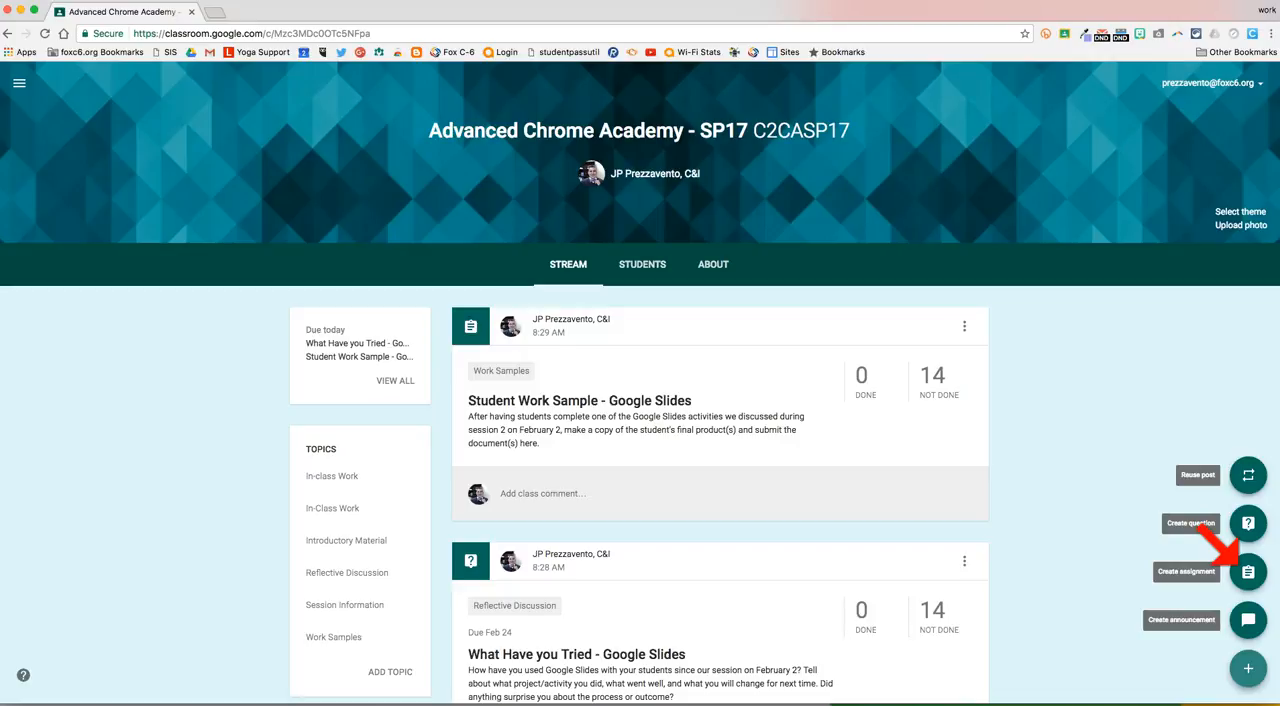
click(1248, 572)
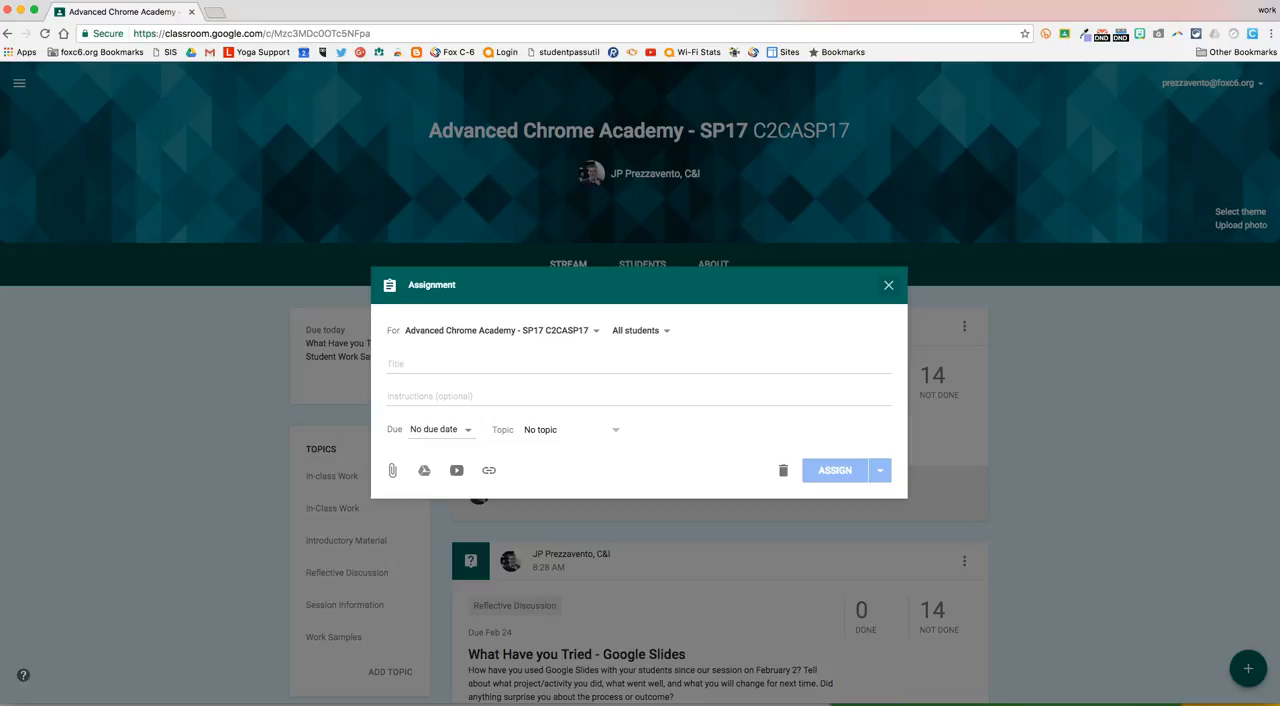
click(430, 364)
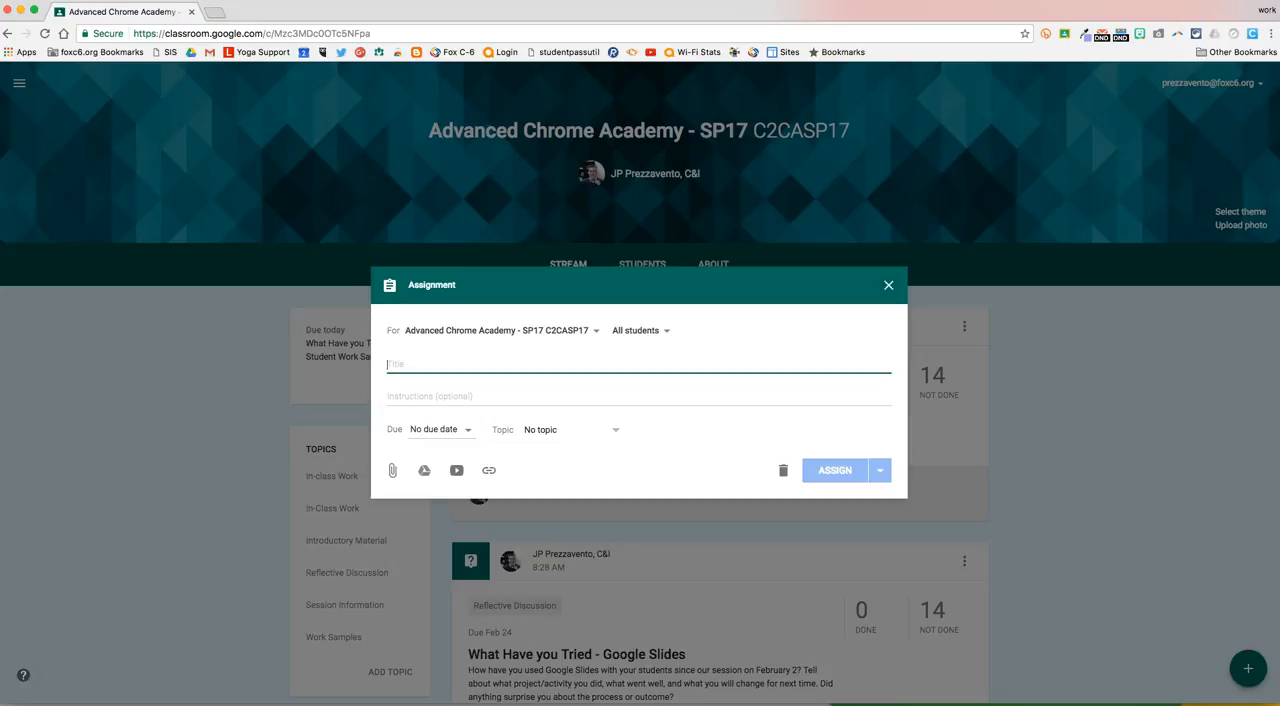
click(430, 396)
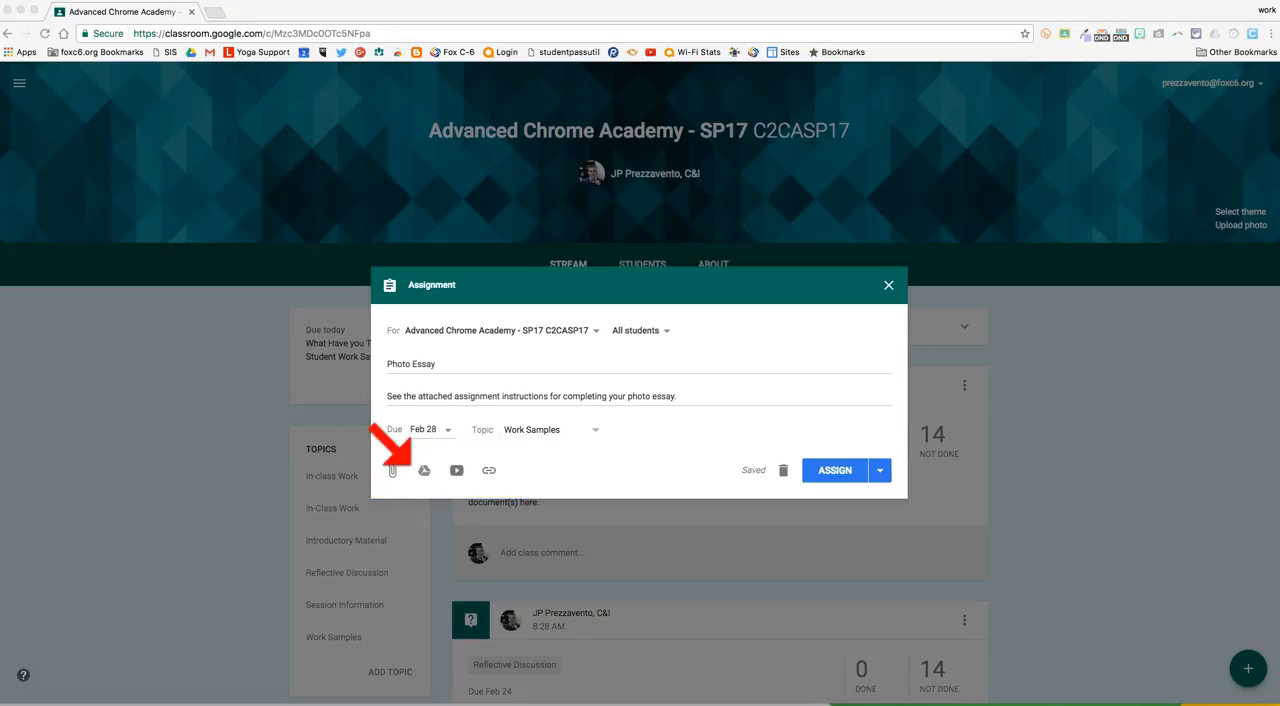
Attach the "How I create a Masterpiece" slides from Google Drive as a copy for each student, plus the view-only "Google Slide Scoring Guide".
click(425, 471)
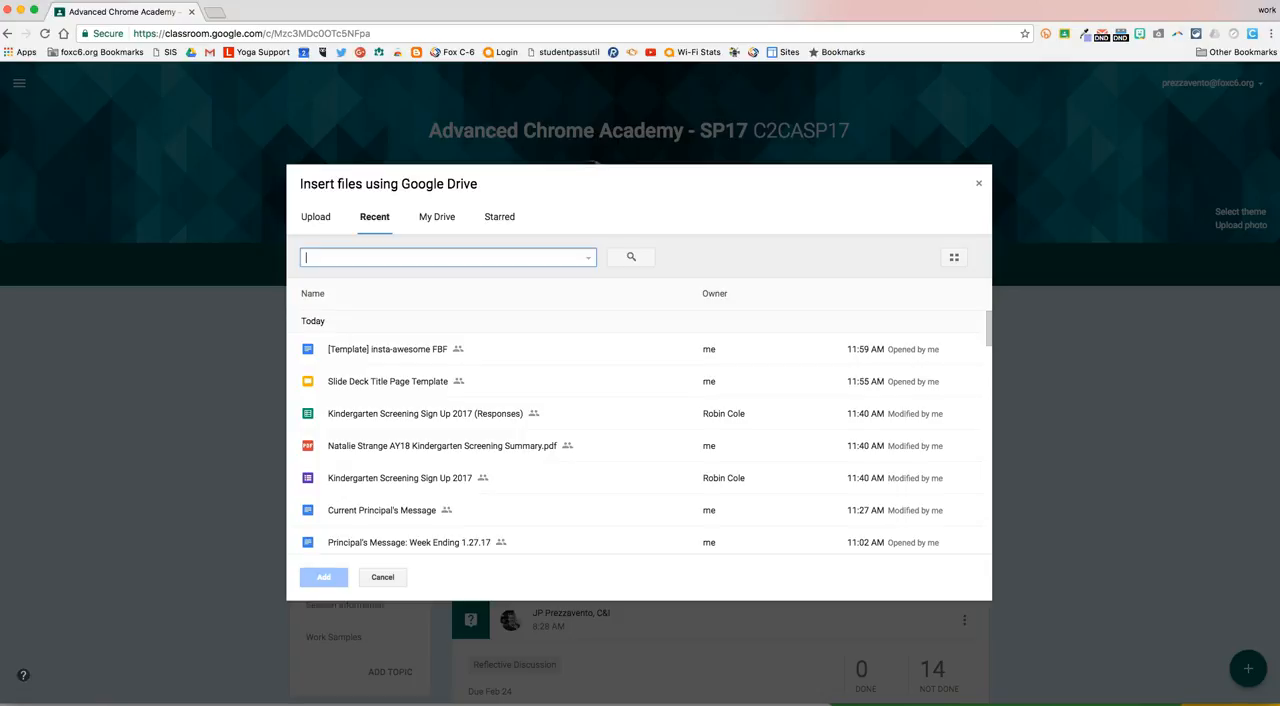
text(create a masterpiece)
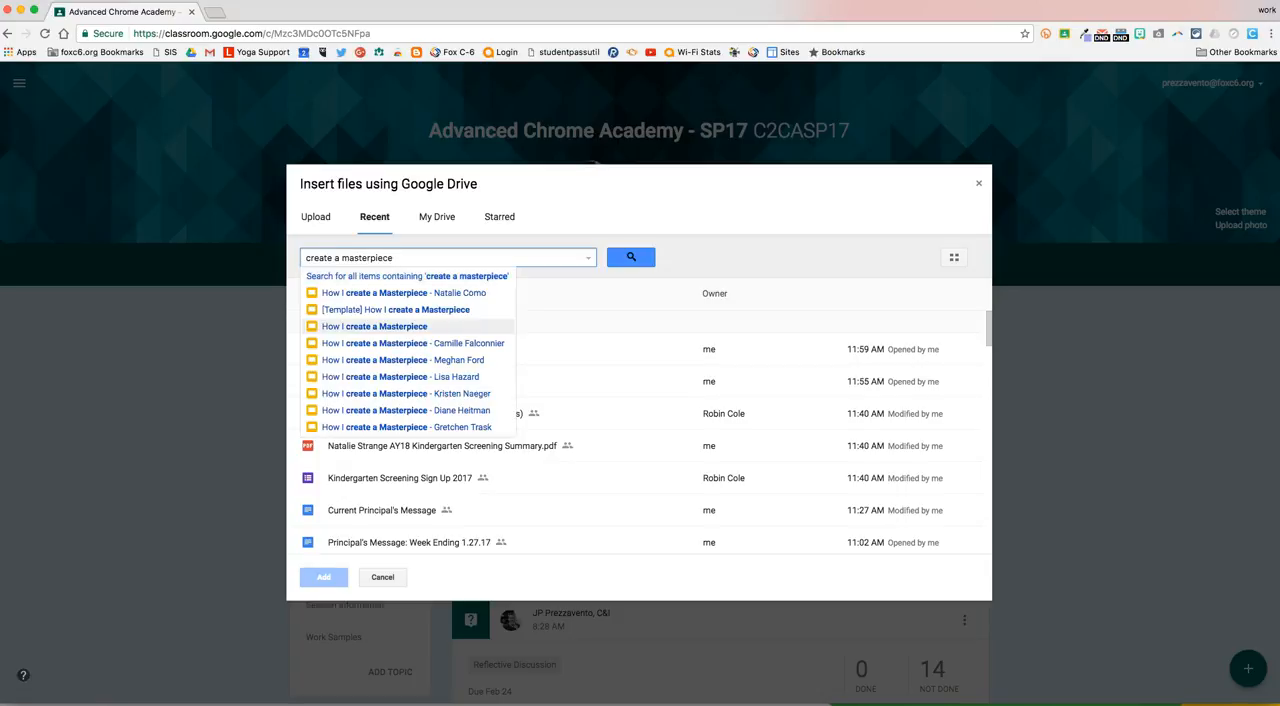
click(374, 326)
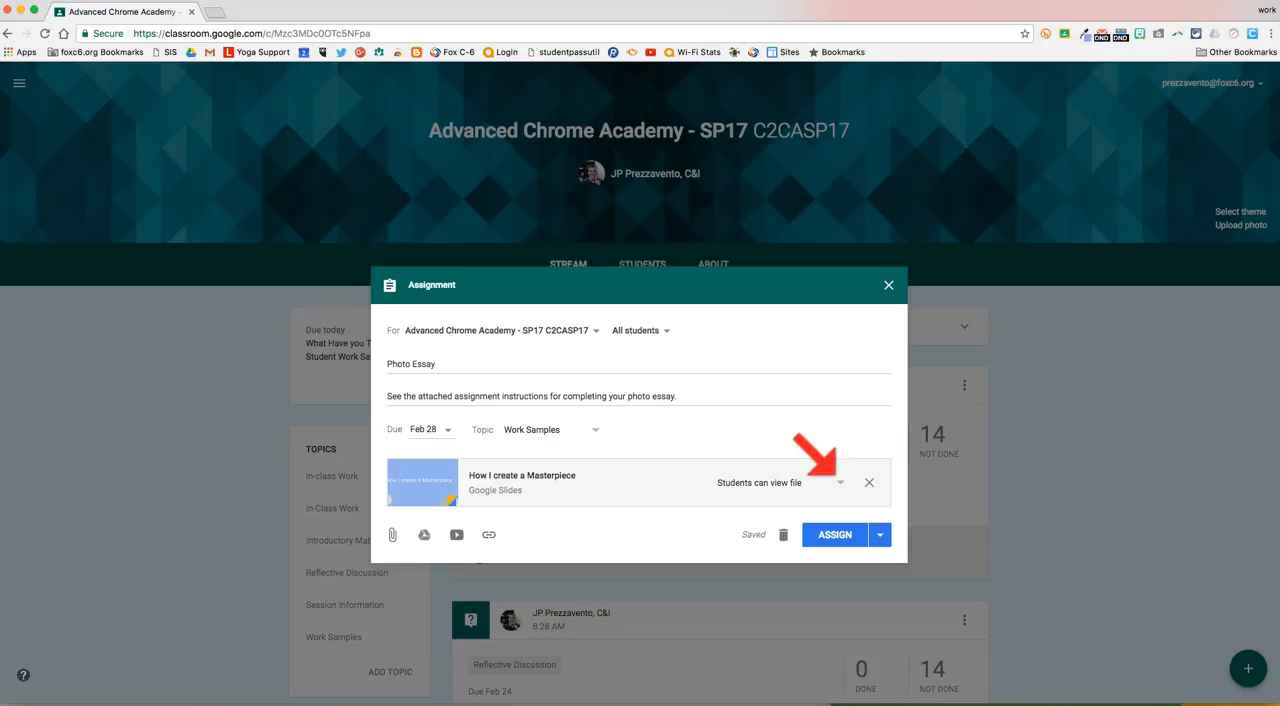
click(840, 483)
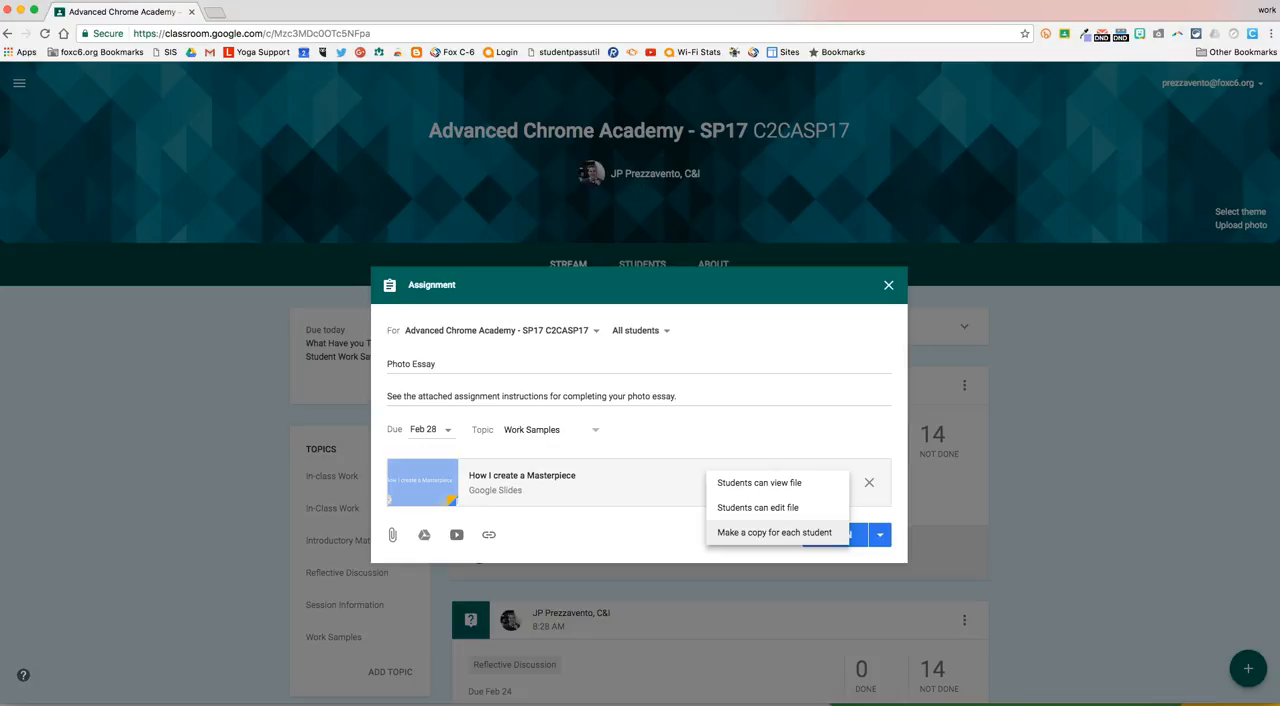
click(775, 533)
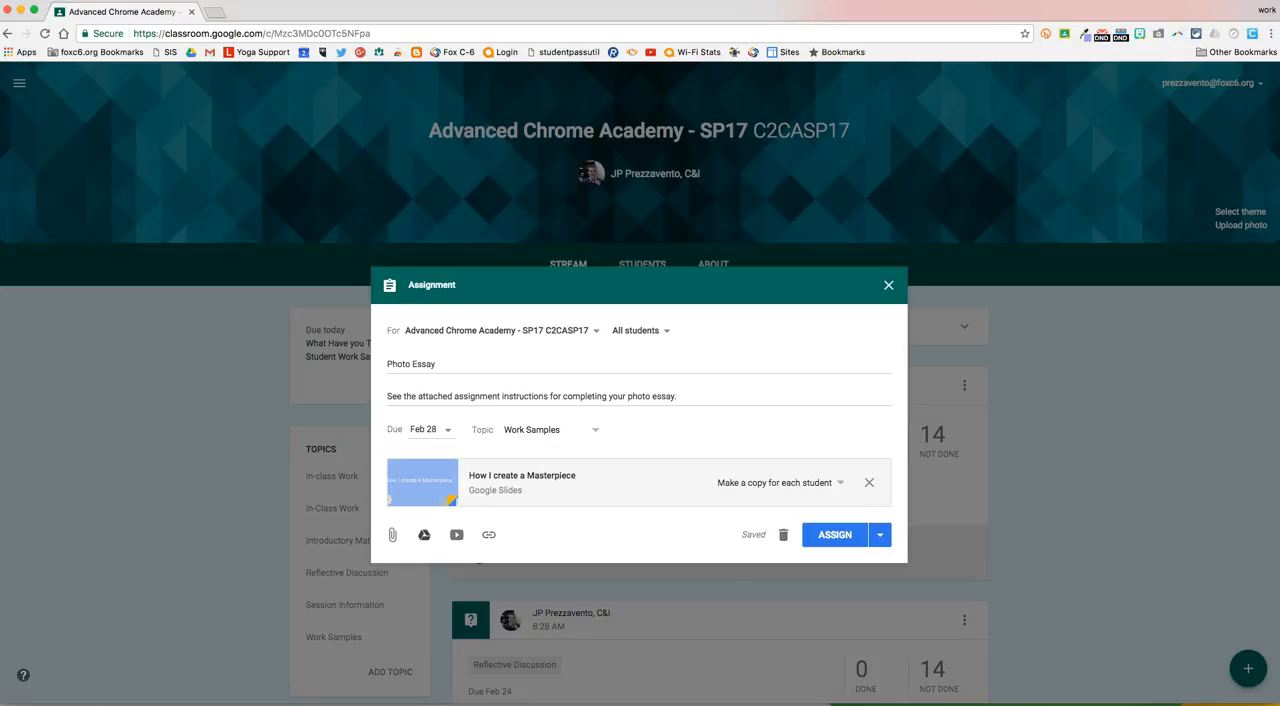
click(424, 534)
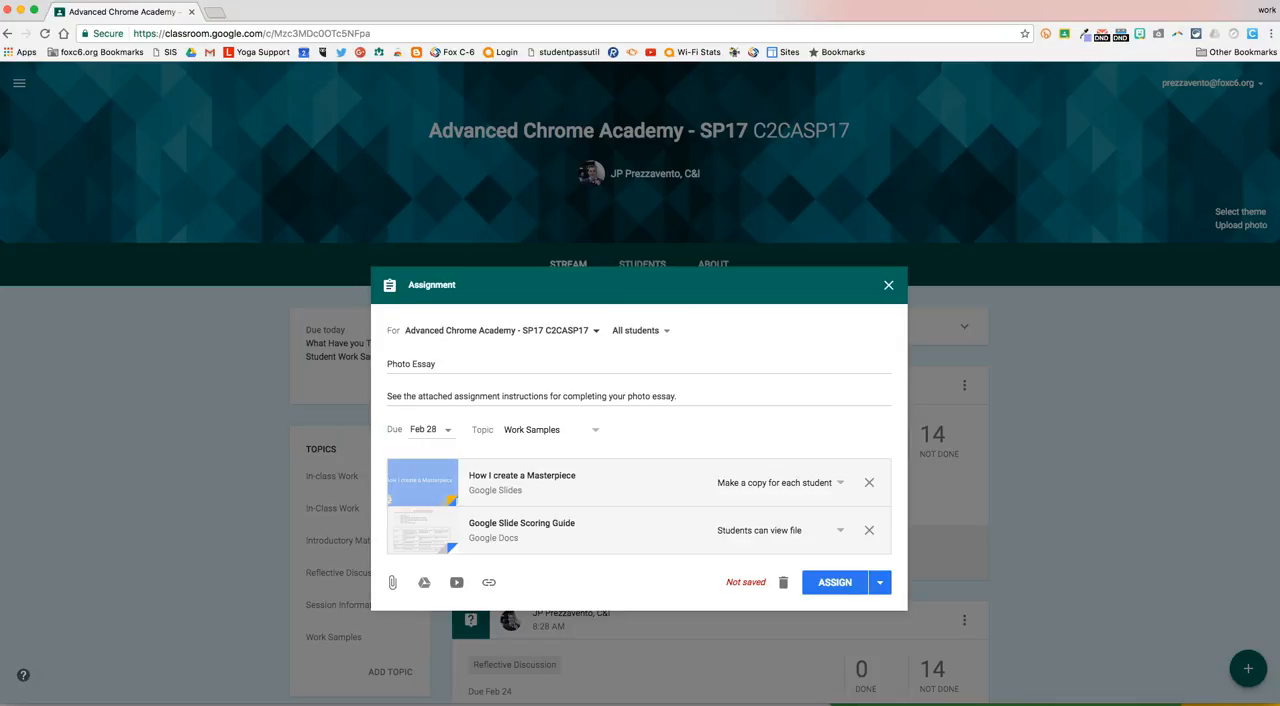
Try adding the three classes listed below Advanced Chrome Academy as recipients of the assignment, and deselect them again.
click(596, 331)
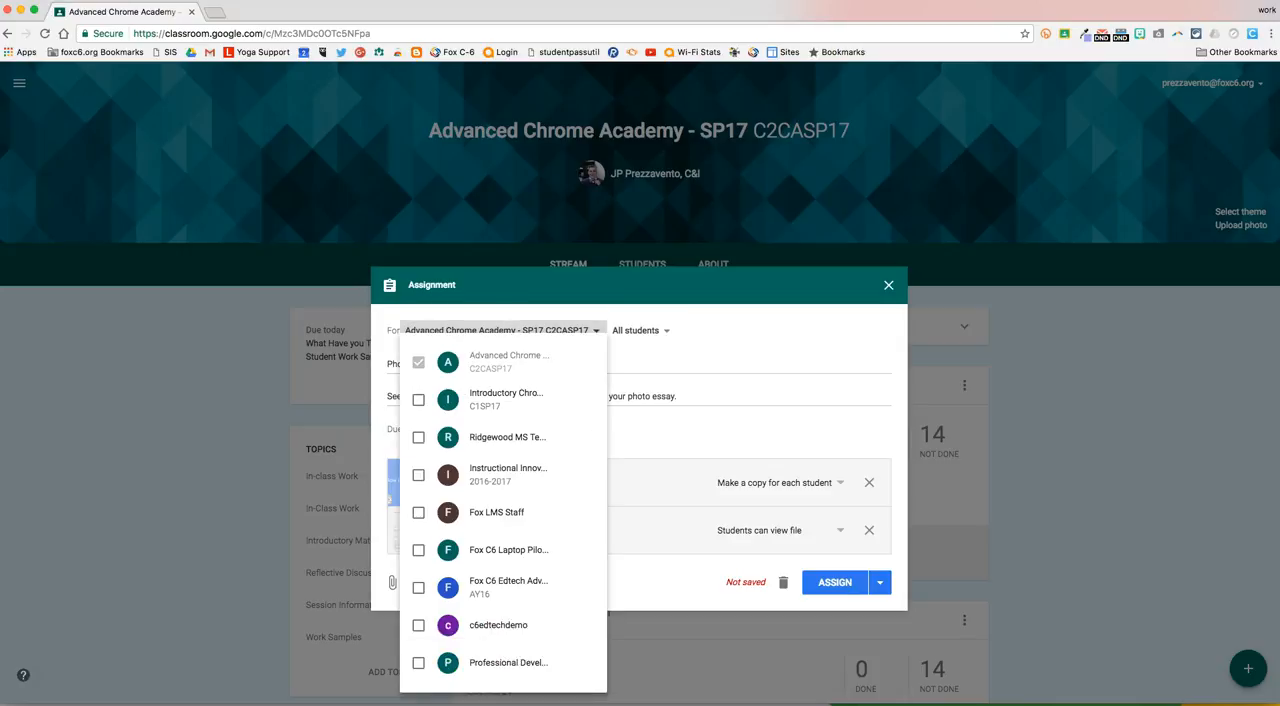
scroll(505, 400, down, 1)
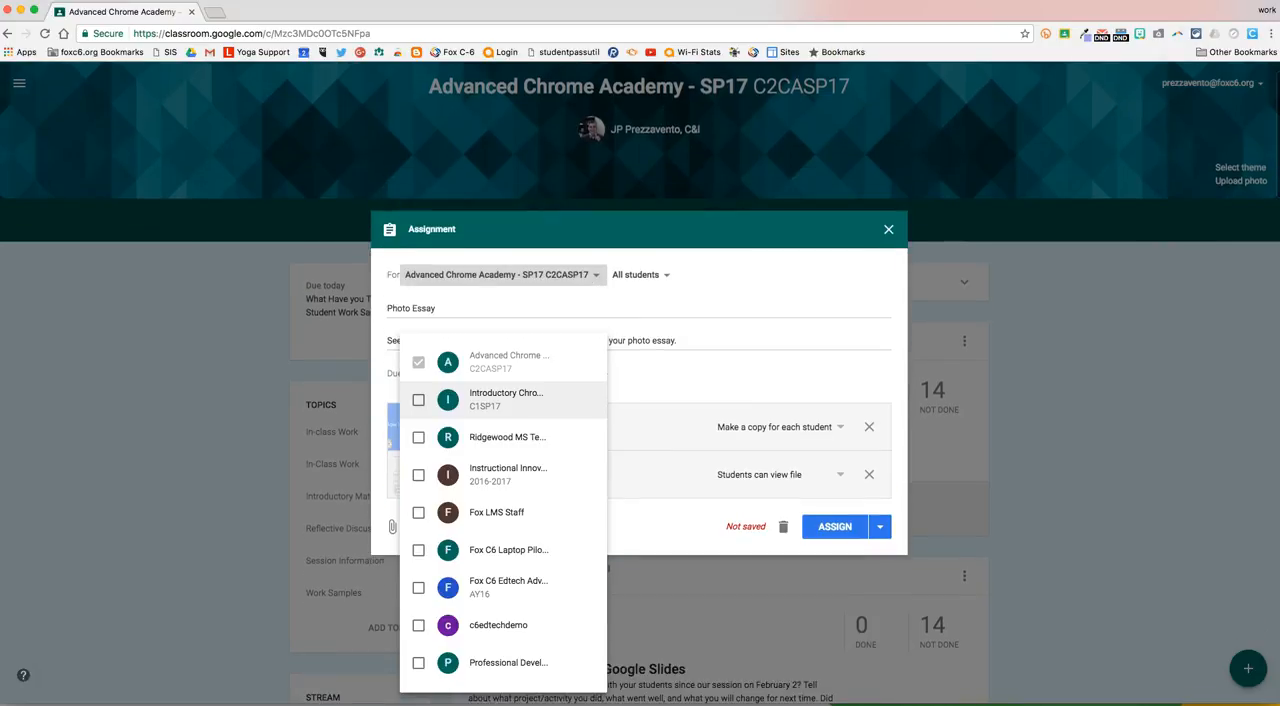
click(419, 400)
click(419, 438)
click(419, 475)
click(419, 475)
click(419, 438)
click(419, 400)
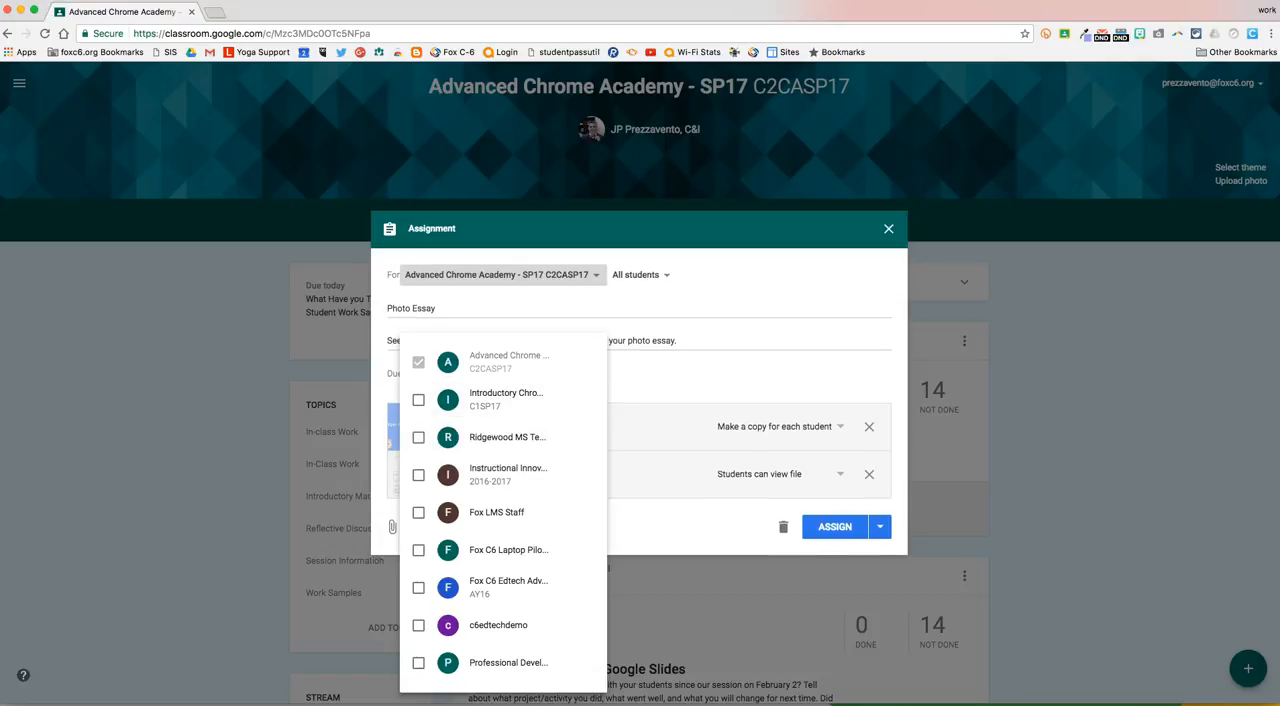
click(700, 376)
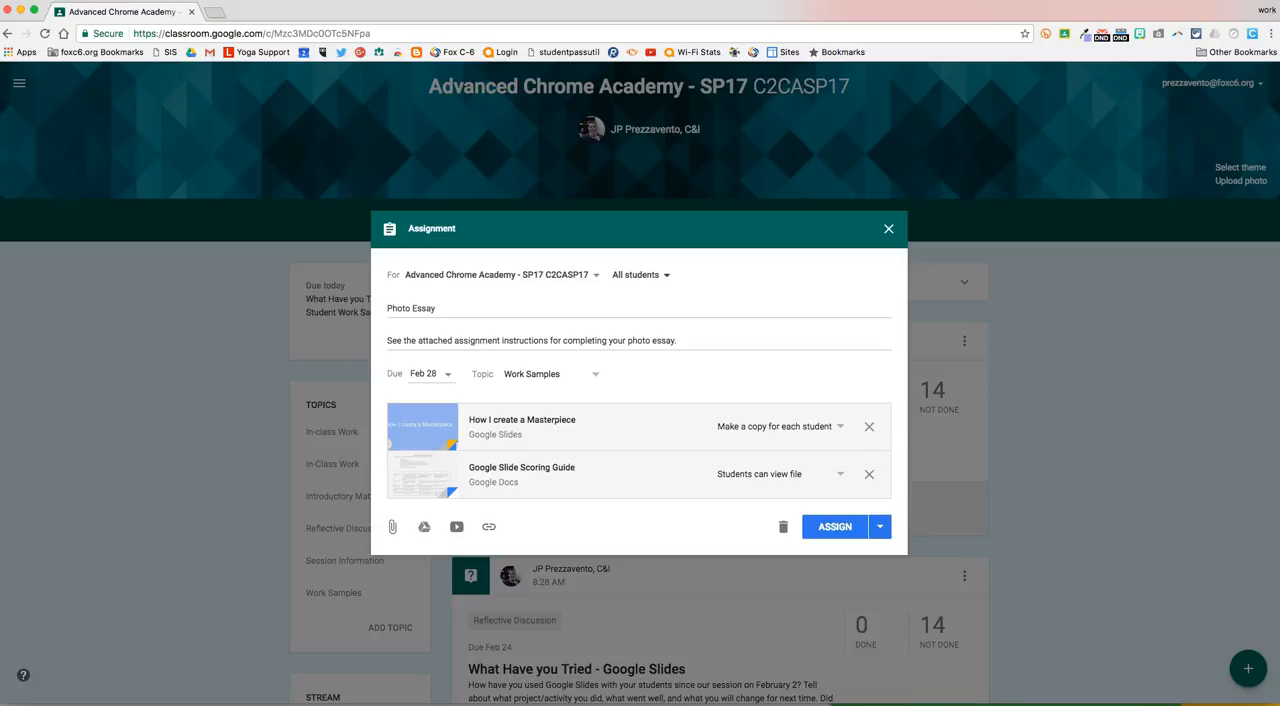
Try limiting the assignment to the first four students in the class list, and restore the selection to all students.
click(640, 274)
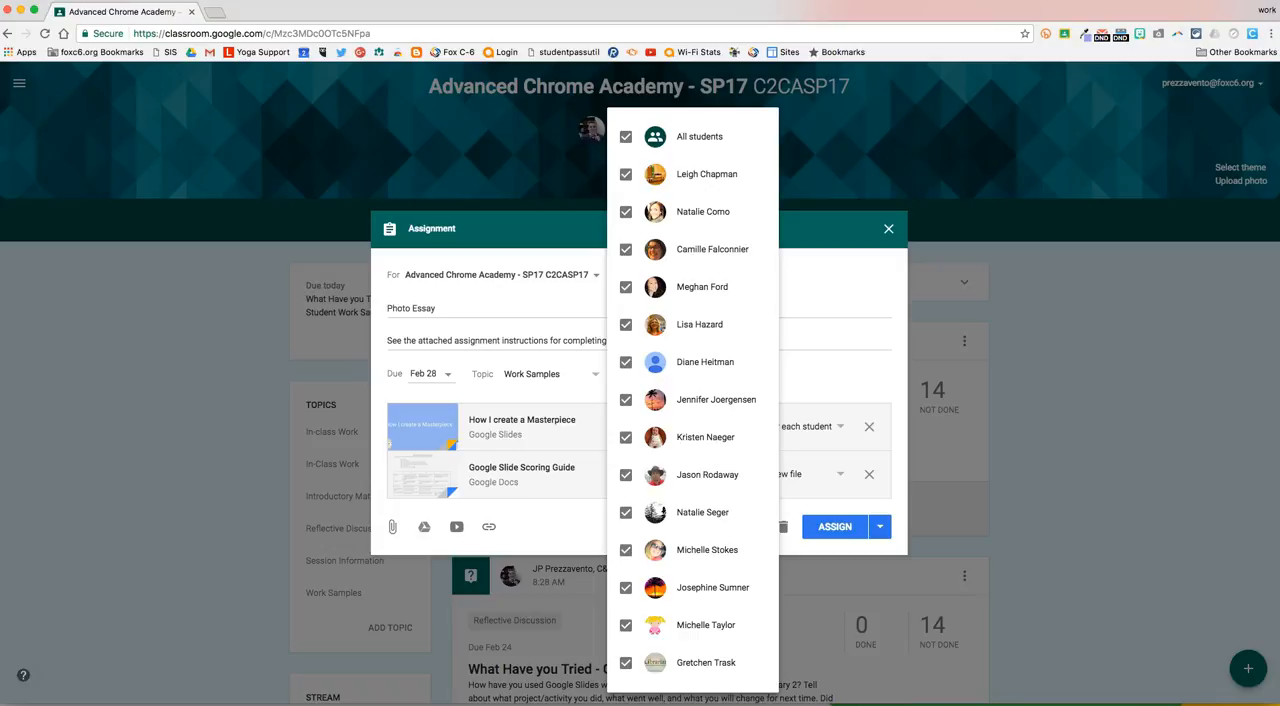
click(626, 136)
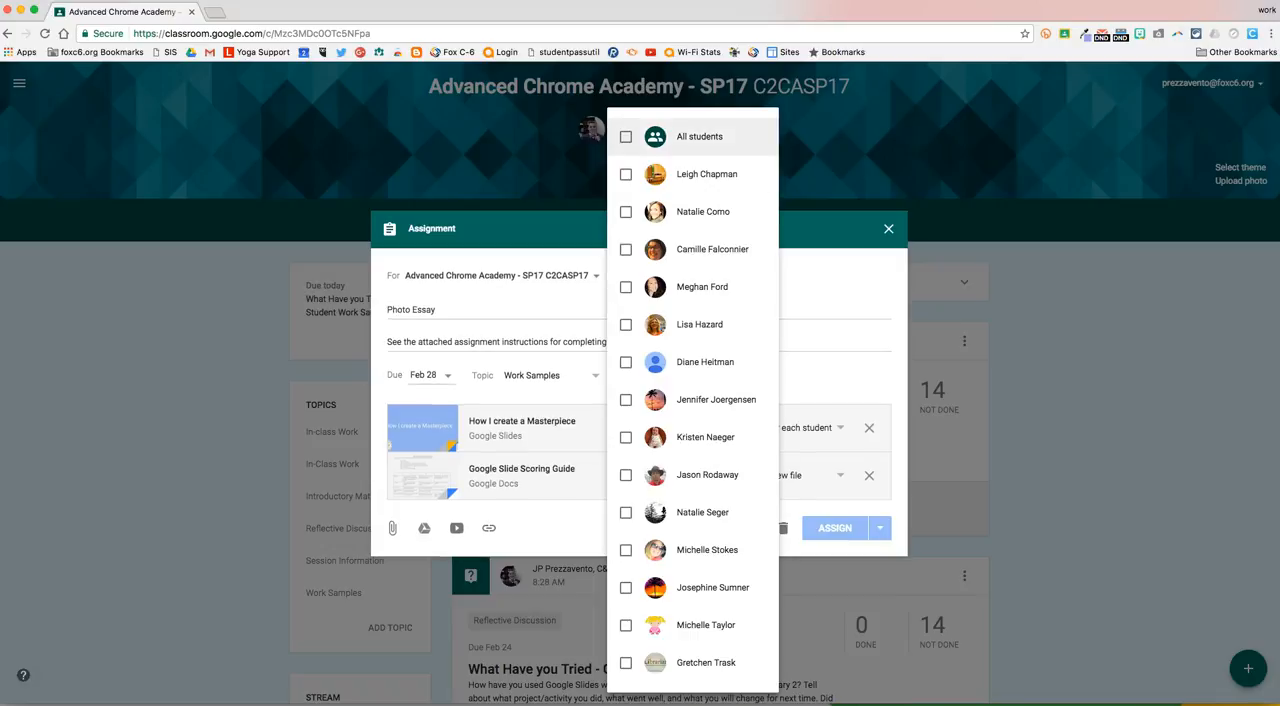
click(626, 174)
click(626, 211)
click(626, 249)
click(626, 287)
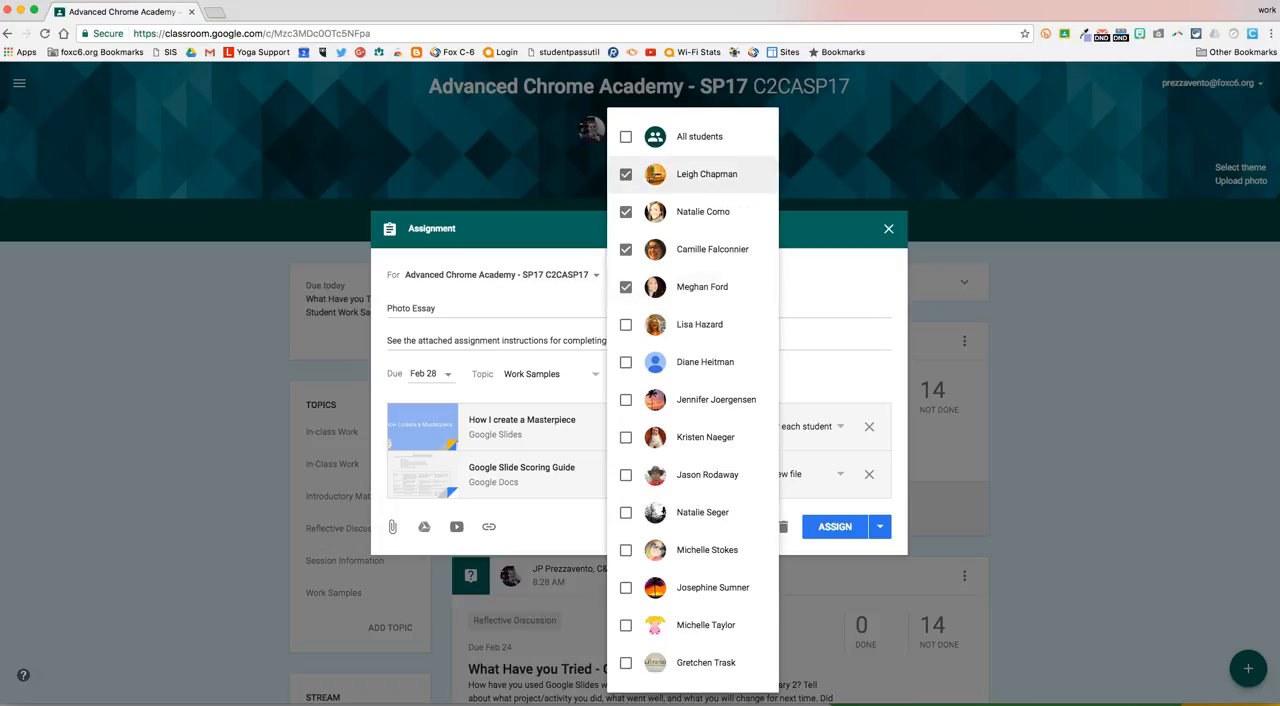
click(627, 137)
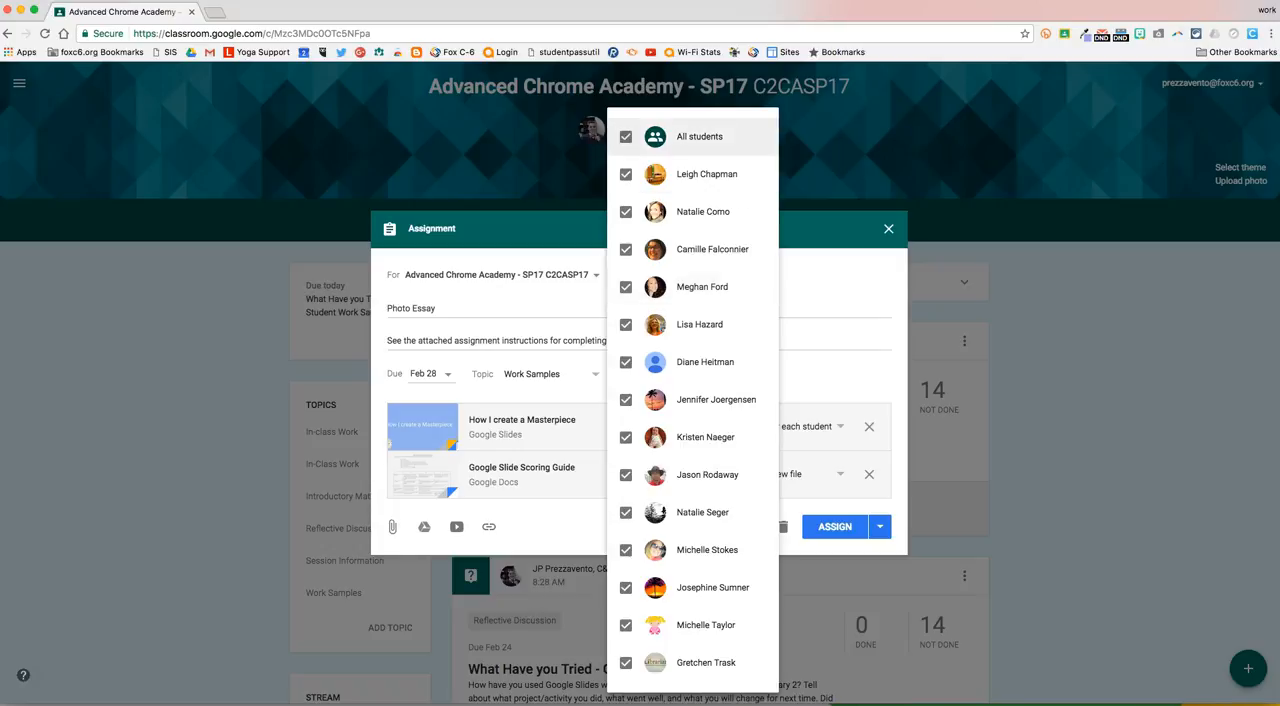
click(832, 290)
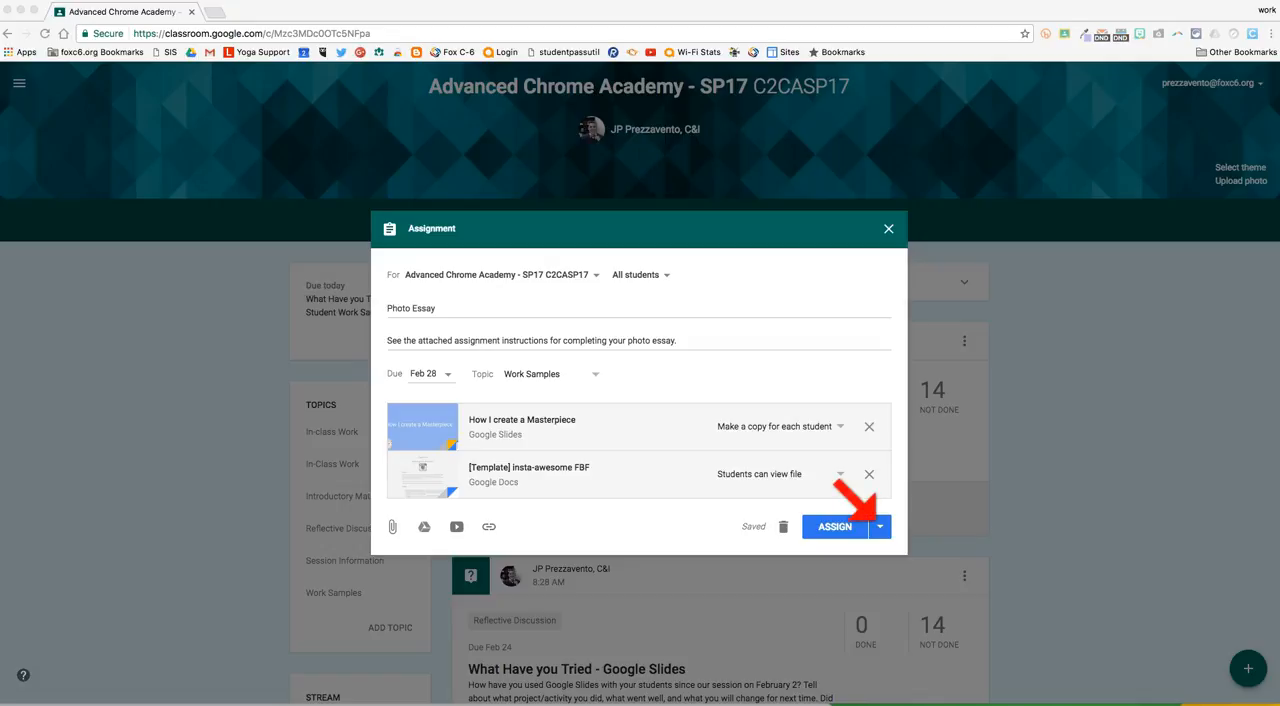
Open the scheduling options for the Photo Essay assignment, check the date setting, and return without scheduling it.
click(880, 526)
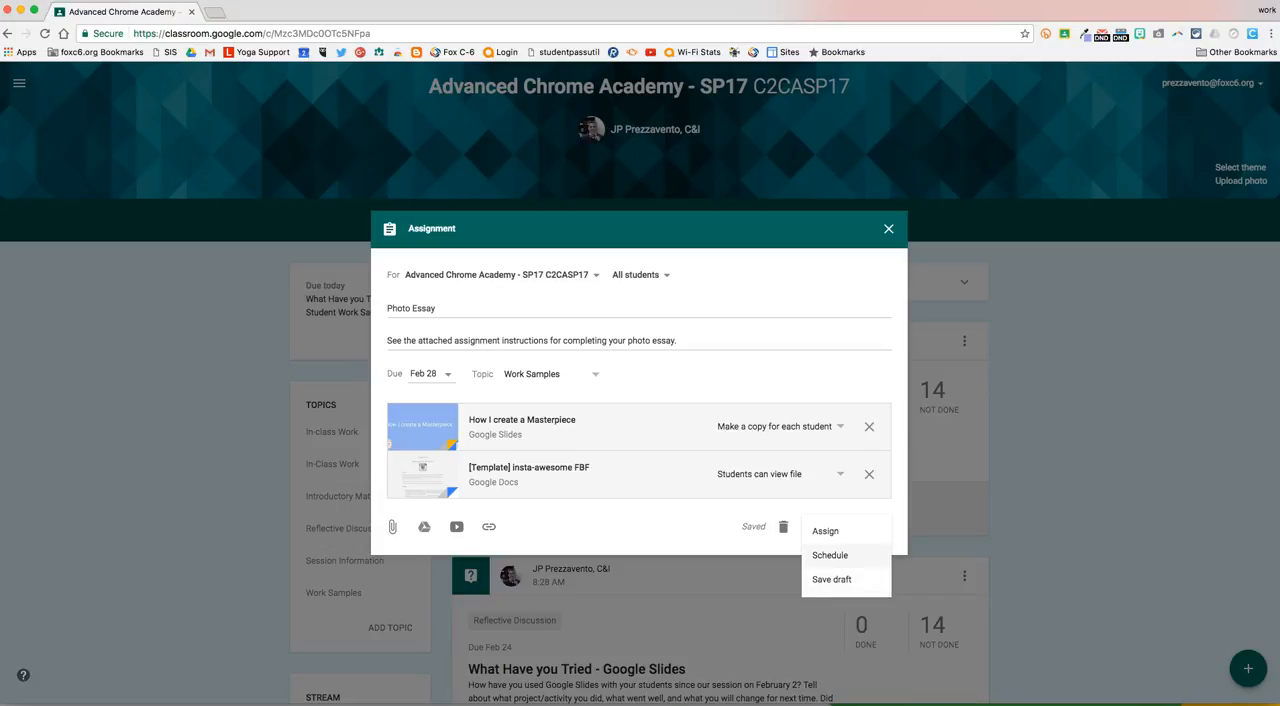
click(830, 555)
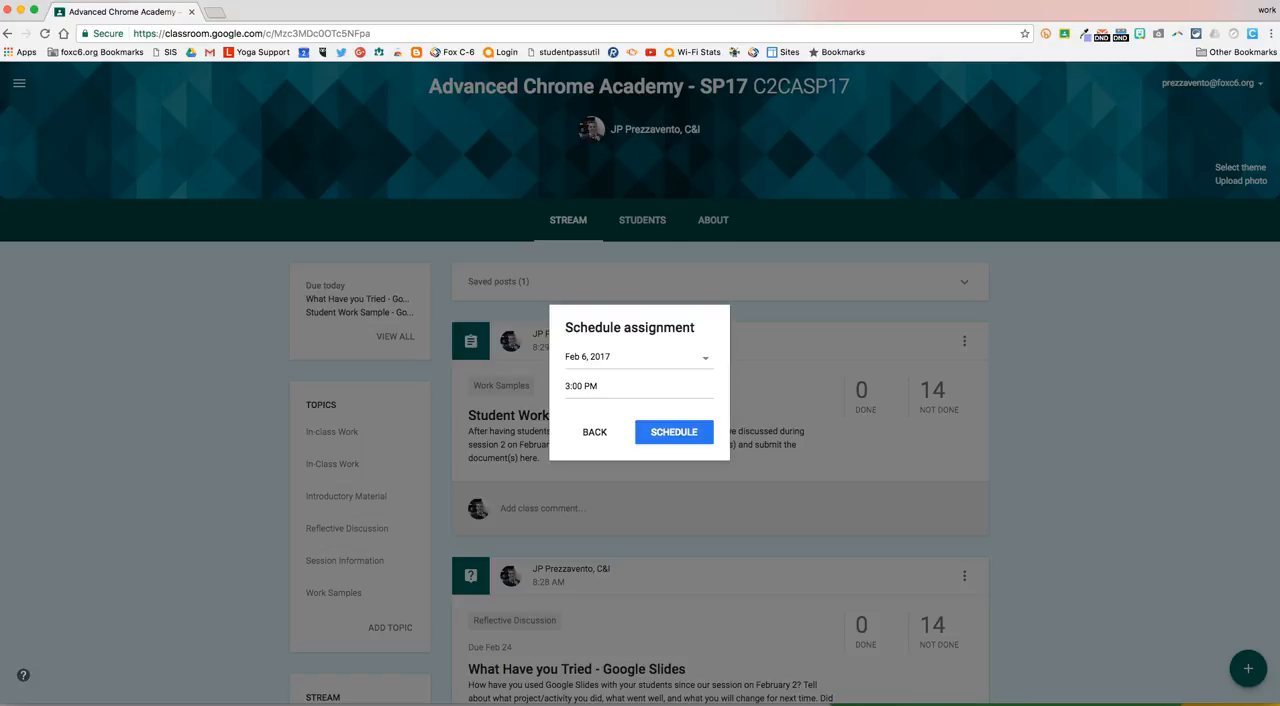
click(608, 356)
click(602, 447)
click(595, 432)
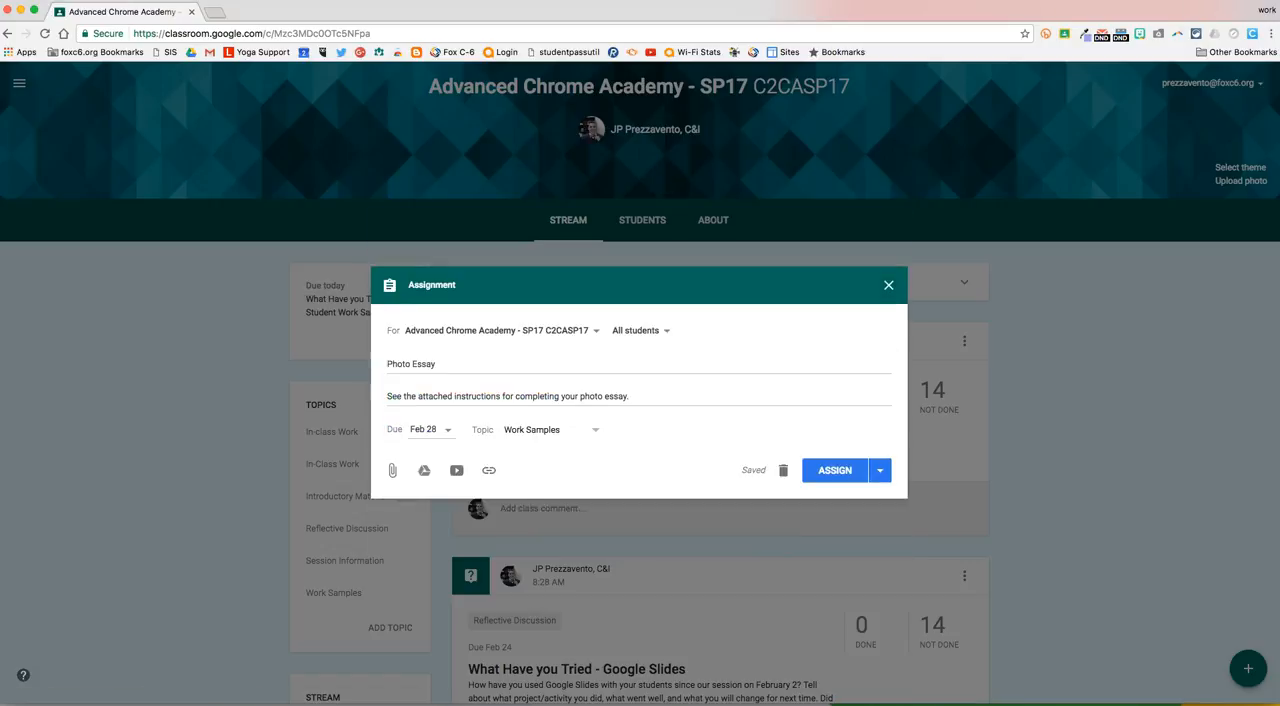
Save the Photo Essay assignment as a draft.
click(880, 471)
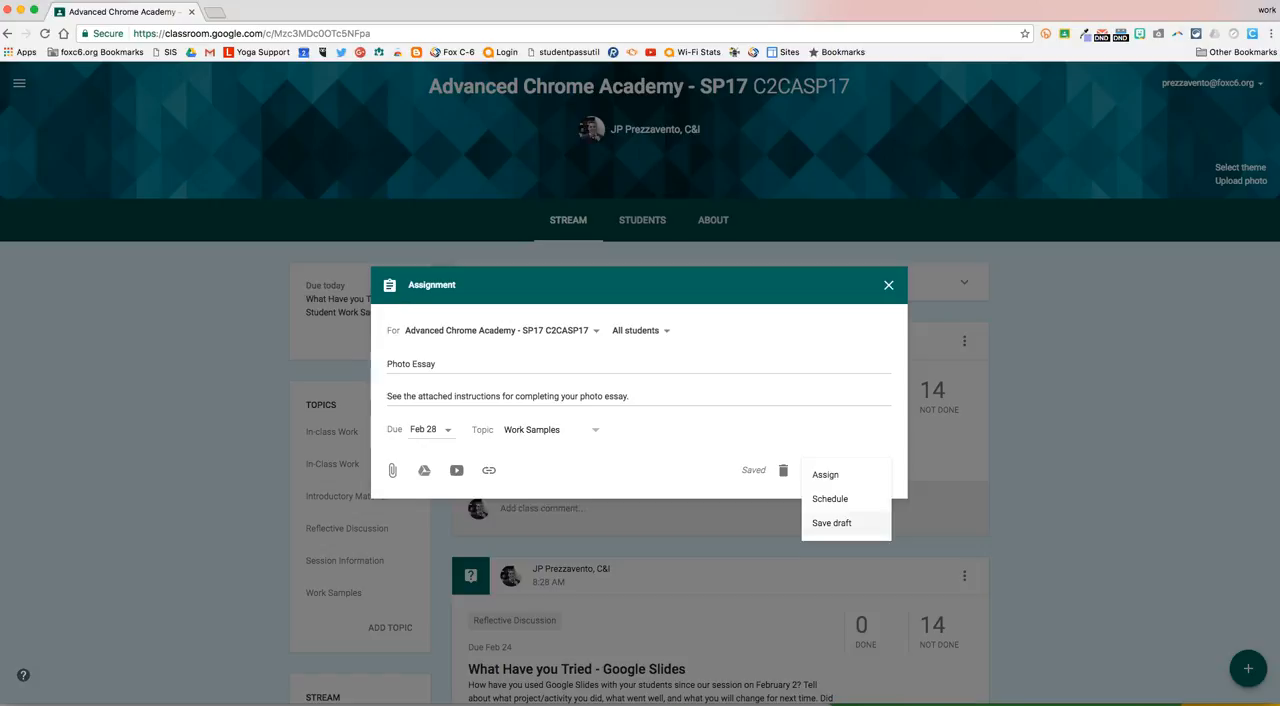
click(831, 522)
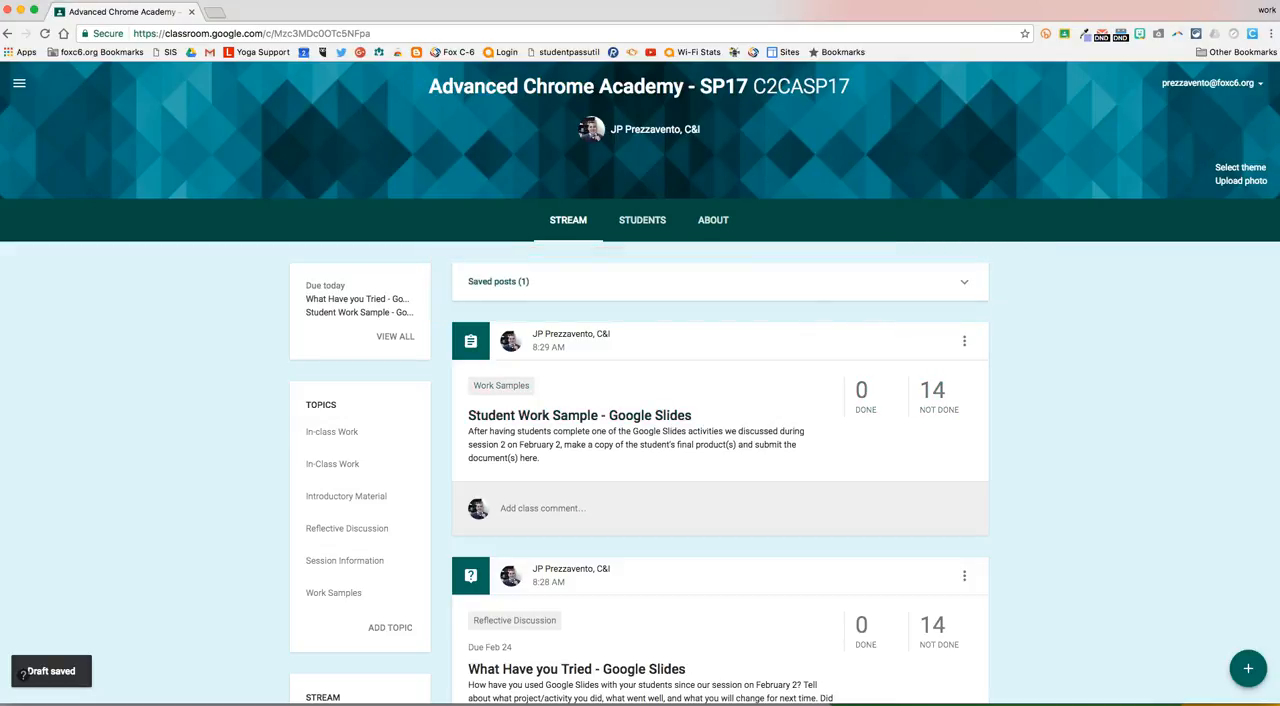
Reopen the Photo Essay draft from the saved posts and choose to schedule it.
click(499, 282)
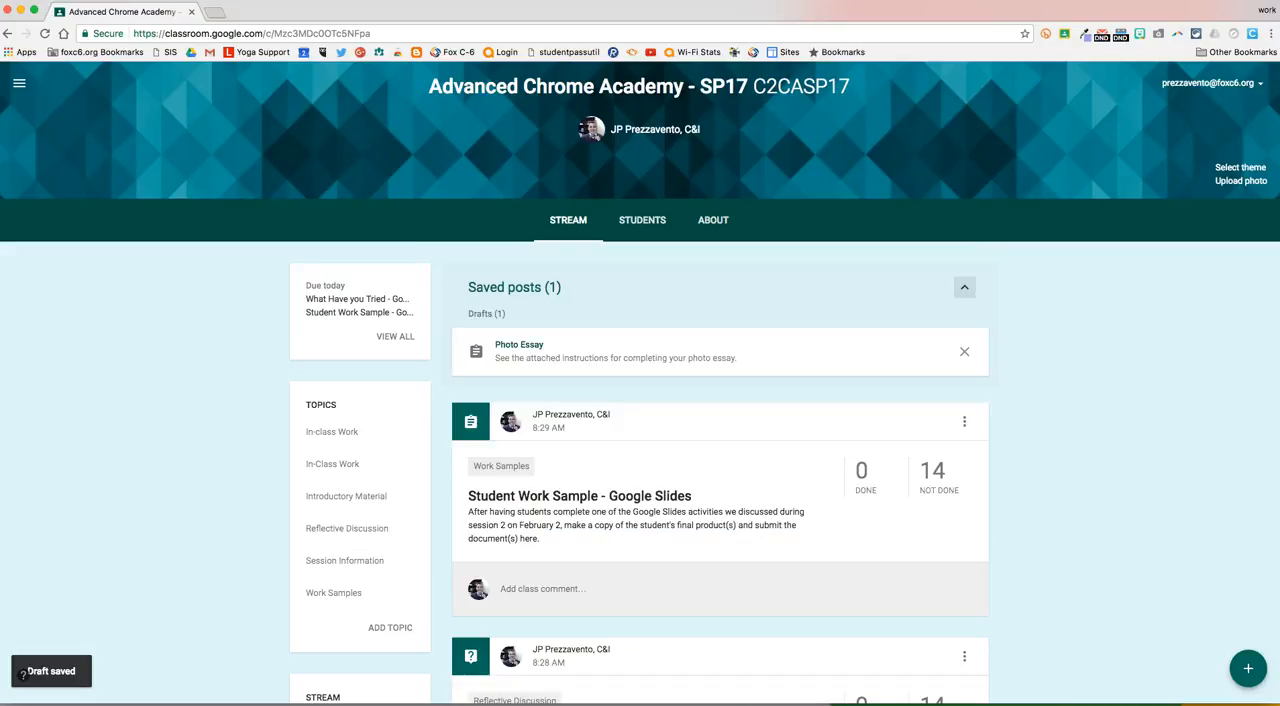
click(520, 346)
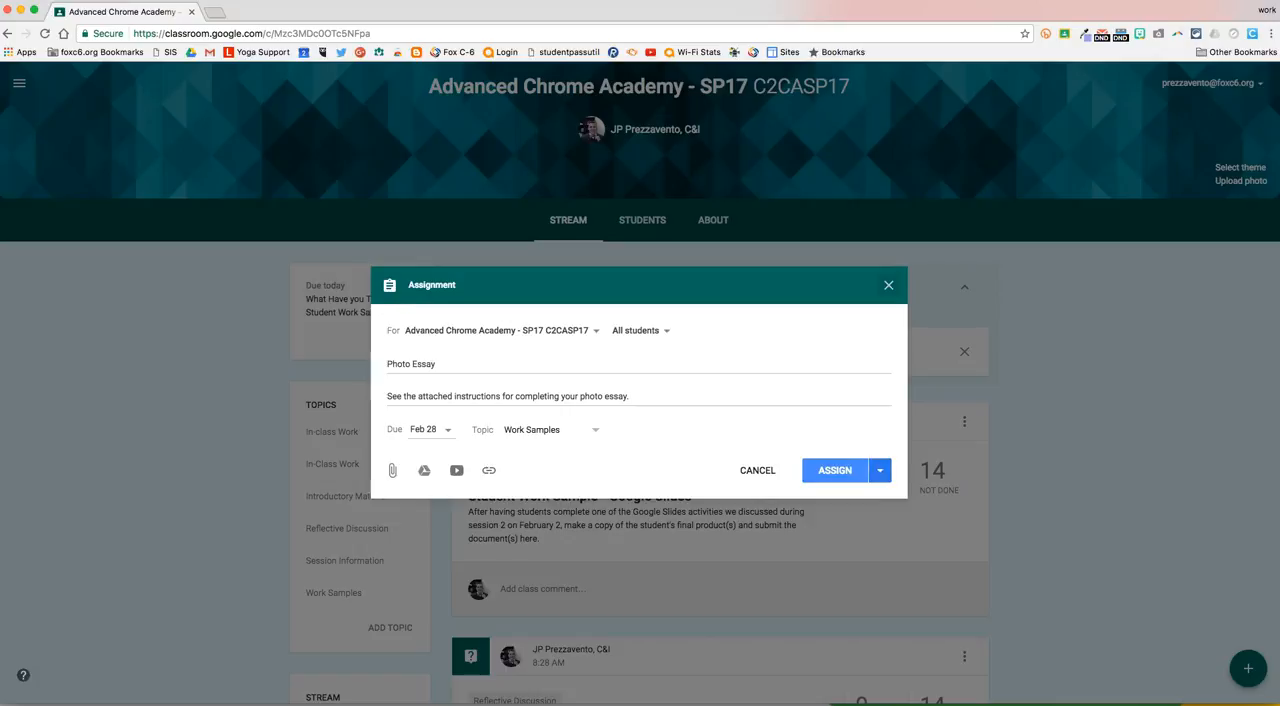
click(880, 470)
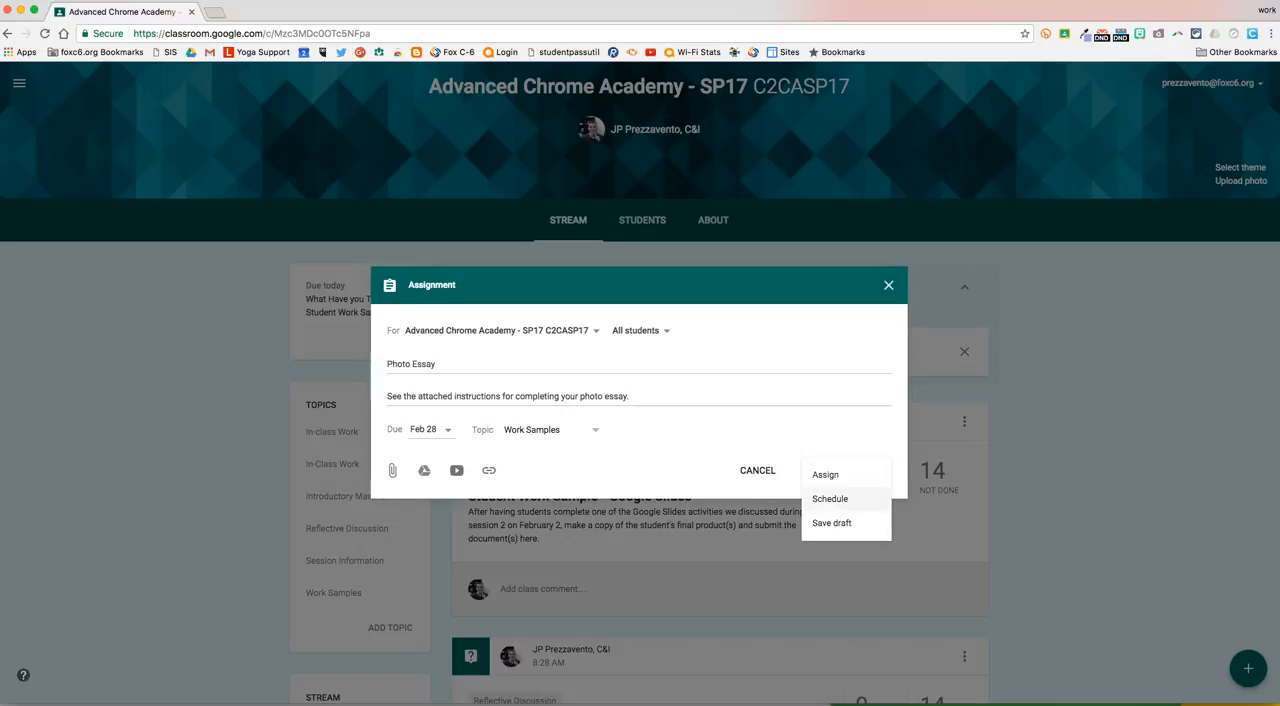
click(840, 499)
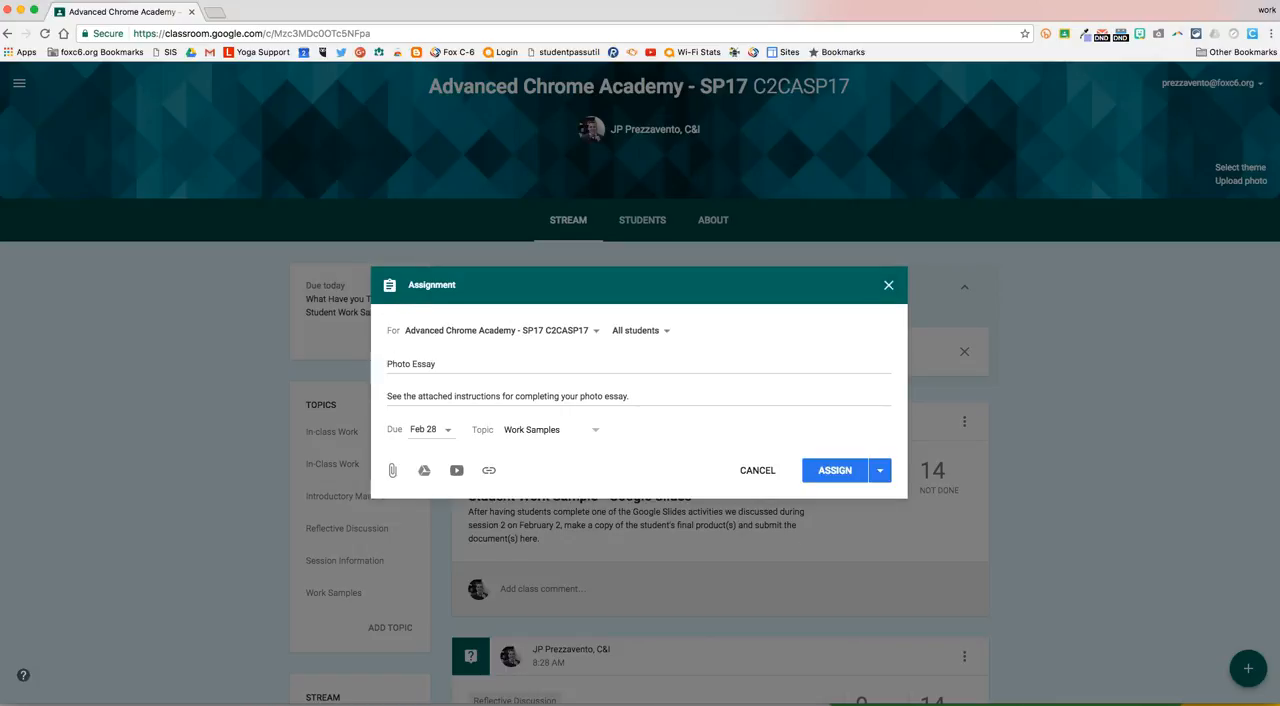